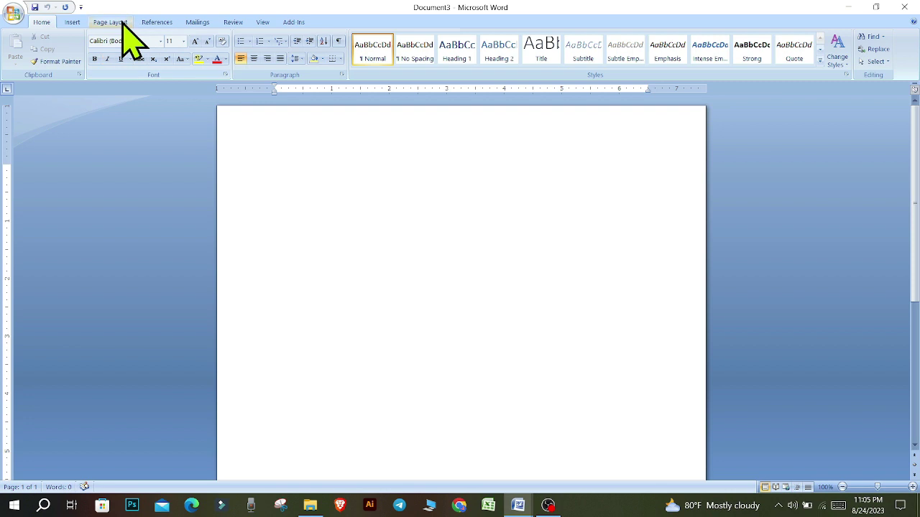
# Choose LOGO DESIGN.png as the picture watermark, with Auto scale and Washout on
pyautogui.click(113, 24)
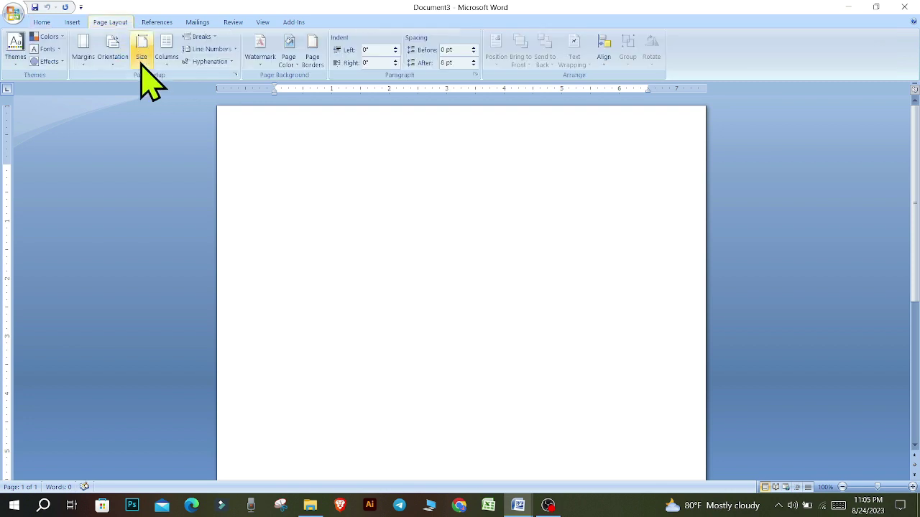
pyautogui.click(266, 71)
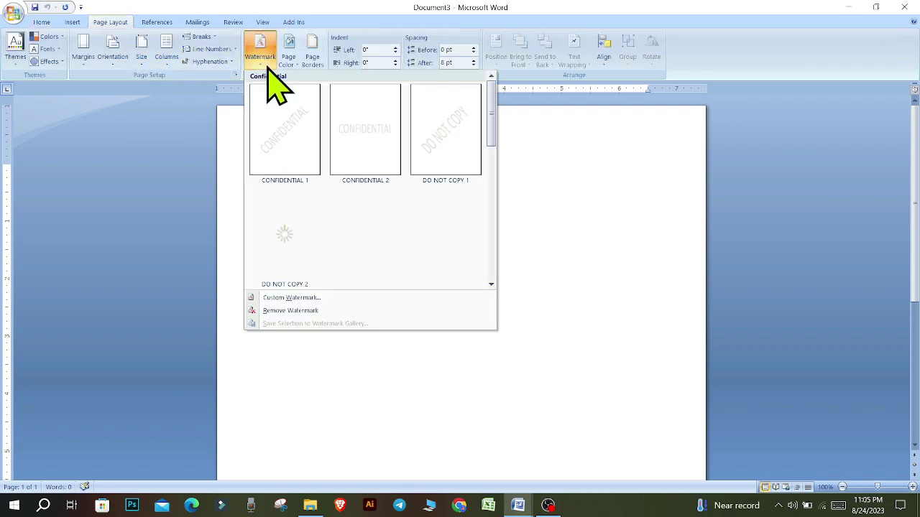
pyautogui.click(293, 298)
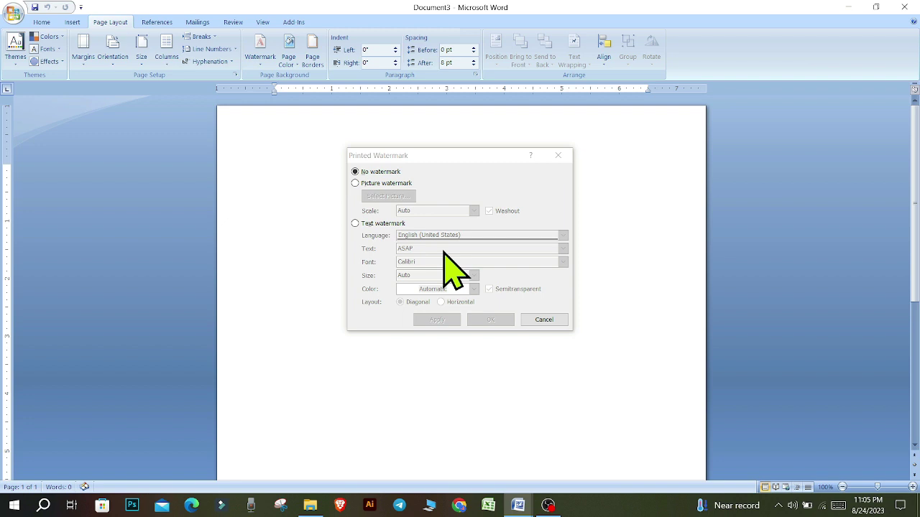
pyautogui.click(356, 185)
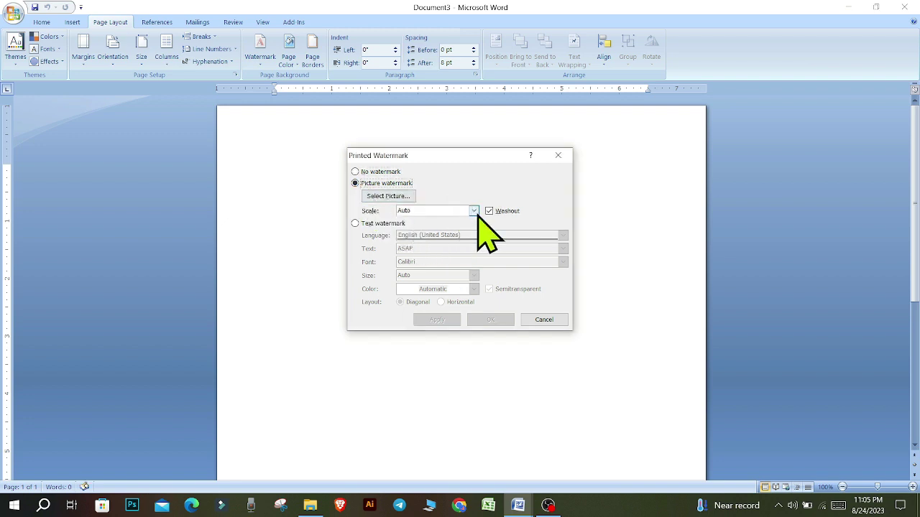
pyautogui.click(394, 195)
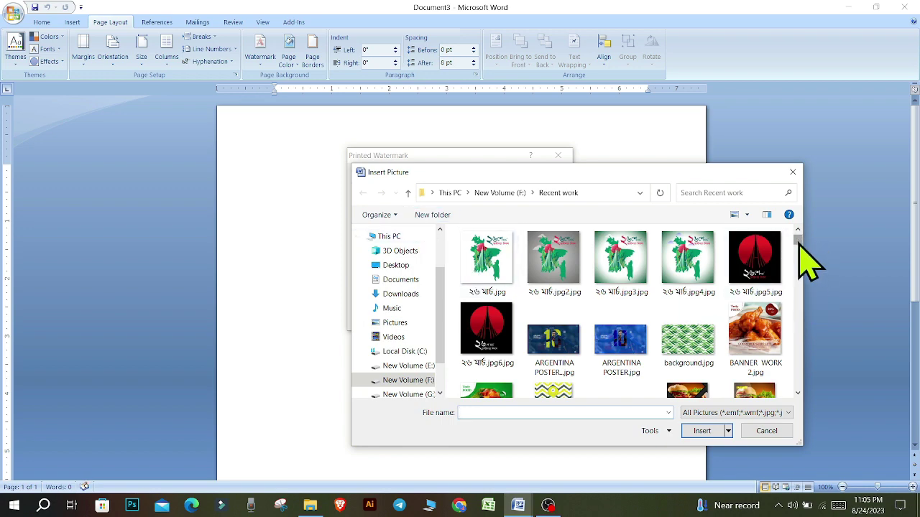
pyautogui.moveTo(799, 245)
pyautogui.mouseDown()
pyautogui.moveTo(835, 386)
pyautogui.moveTo(832, 355)
pyautogui.mouseUp()
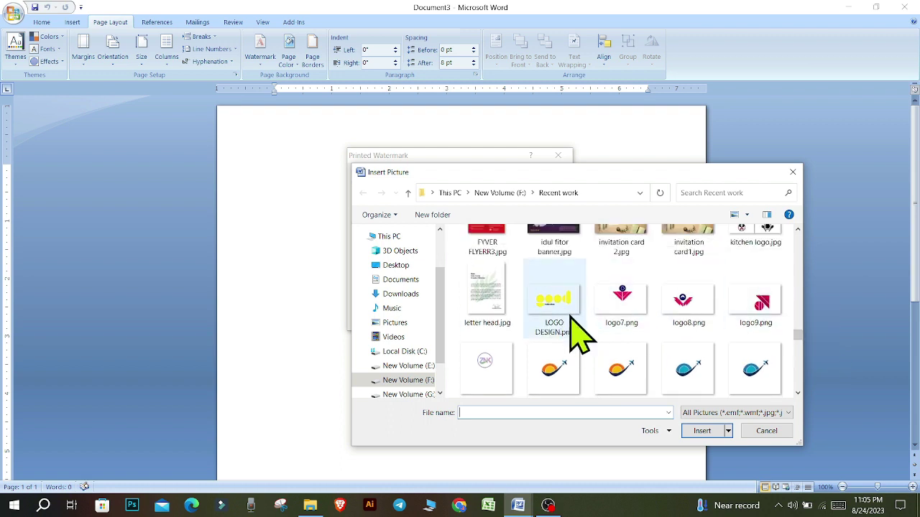
pyautogui.click(550, 312)
pyautogui.click(695, 431)
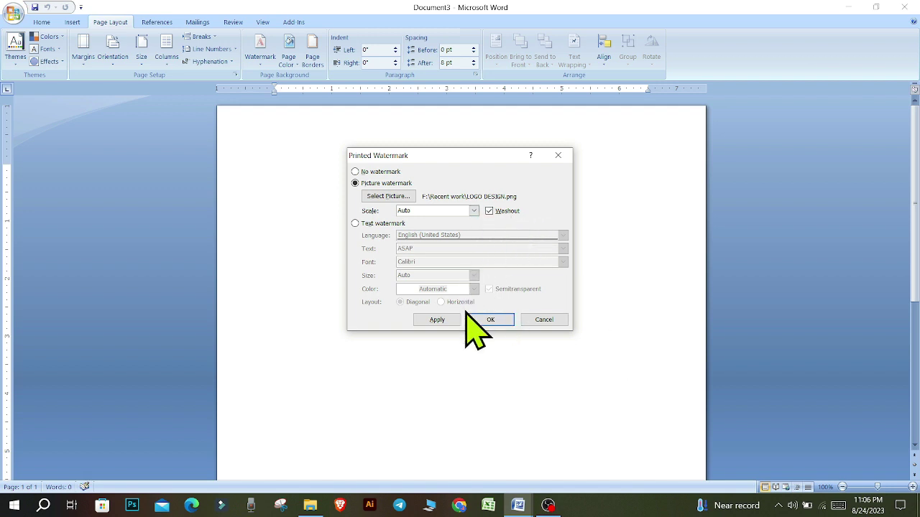
# Apply the washed-out 'good Collection' logo watermark to the page and check it
pyautogui.click(429, 322)
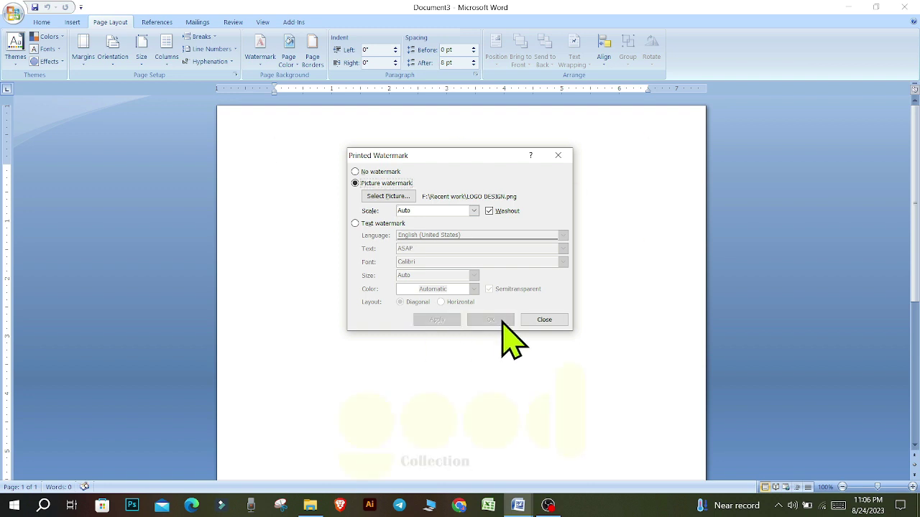
pyautogui.click(557, 155)
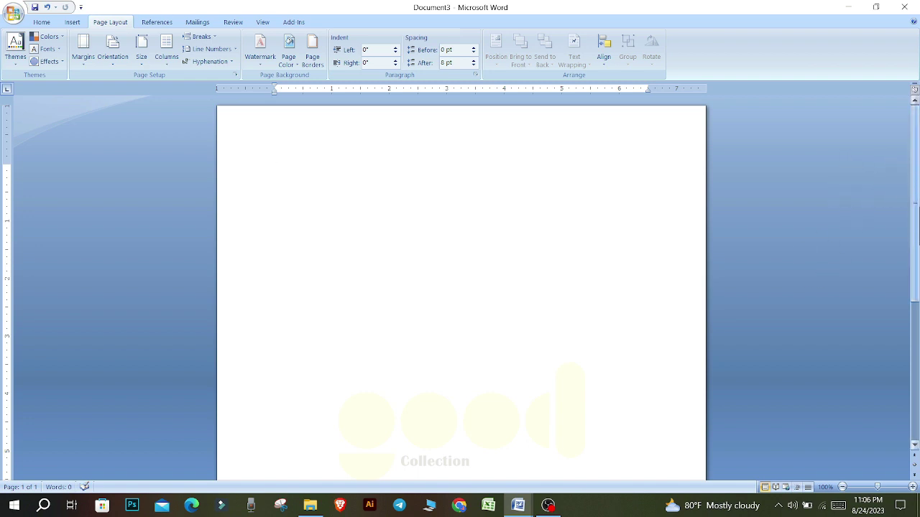
pyautogui.scroll(-4, 916, 205)
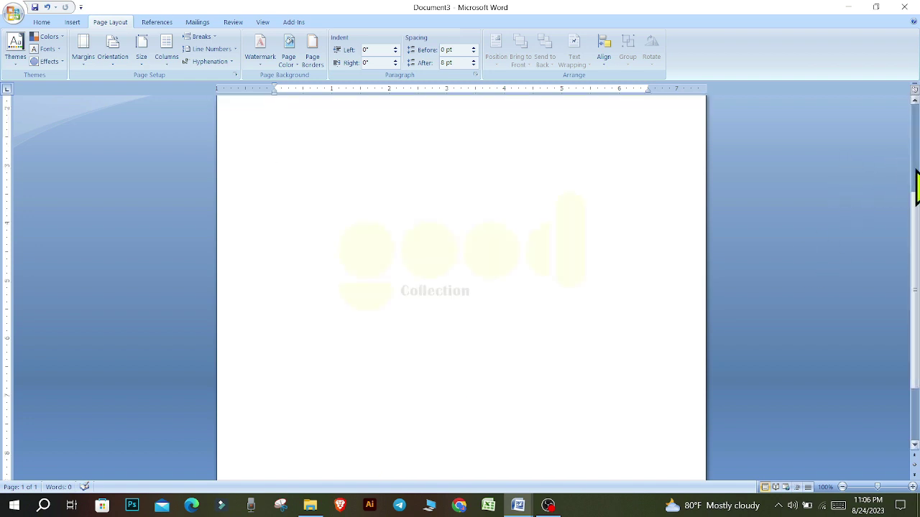
pyautogui.scroll(4, 916, 189)
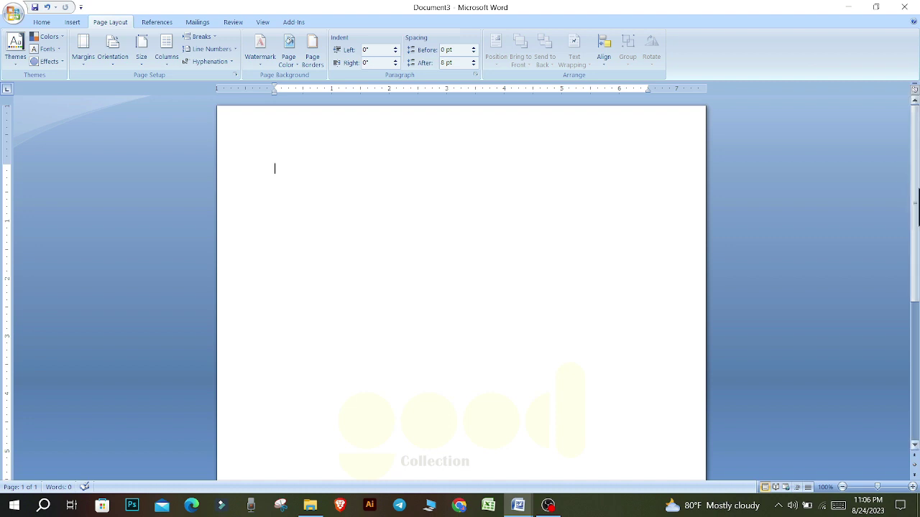
pyautogui.scroll(-5, 916, 204)
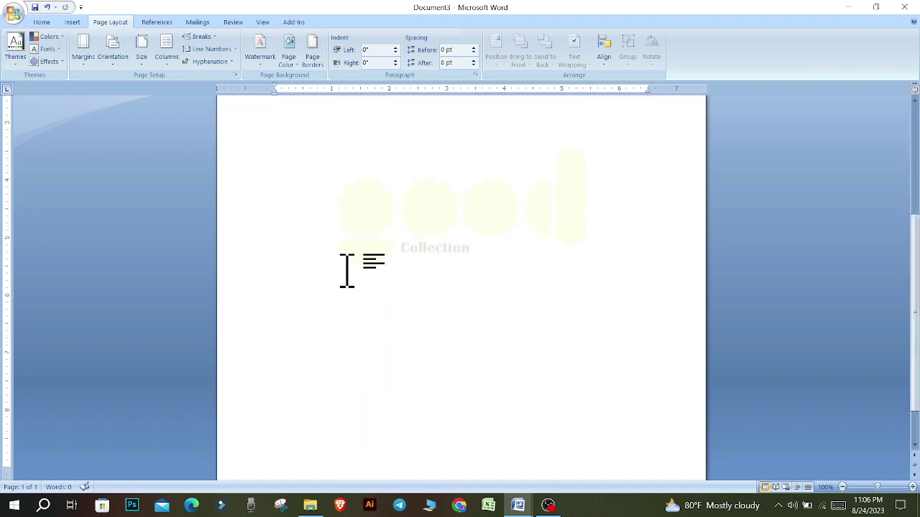
# Turn off Washout in the custom watermark settings so the logo shows bright yellow
pyautogui.click(260, 63)
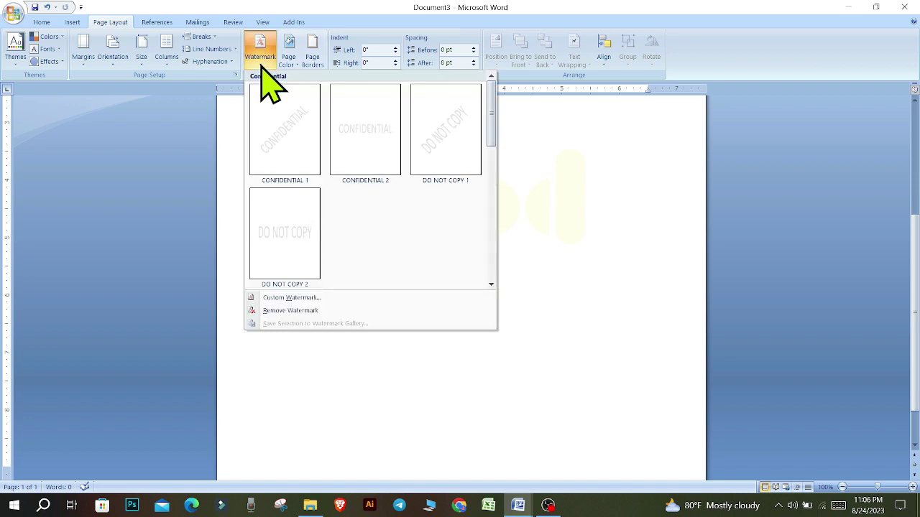
pyautogui.click(287, 297)
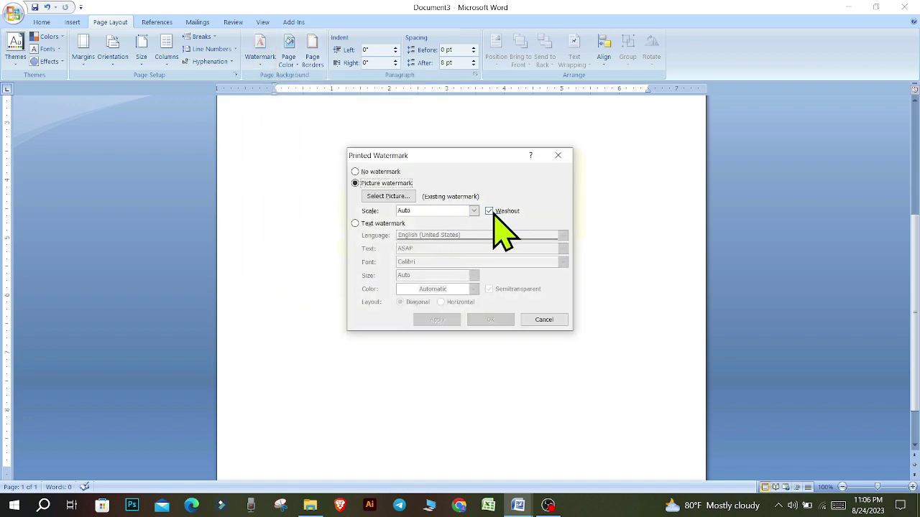
pyautogui.click(493, 212)
pyautogui.click(489, 321)
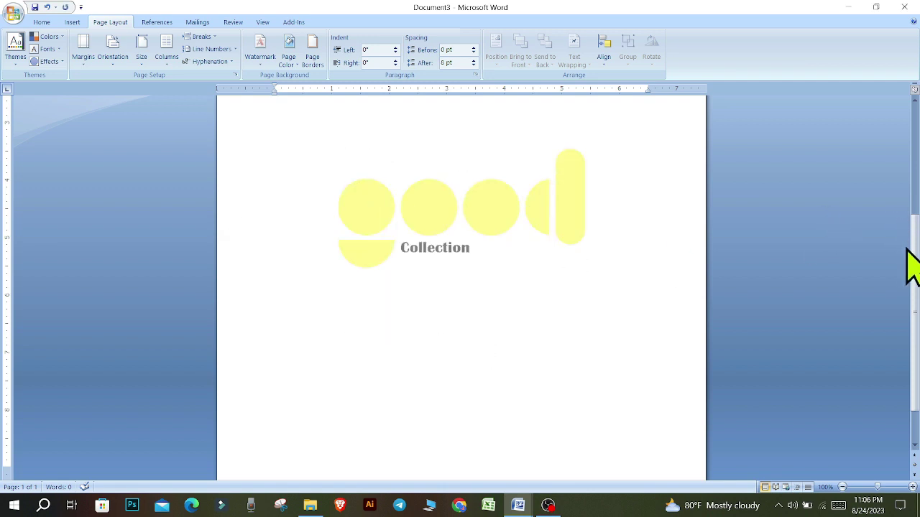
pyautogui.moveTo(913, 268)
pyautogui.mouseDown()
pyautogui.moveTo(913, 186)
pyautogui.moveTo(898, 226)
pyautogui.mouseUp()
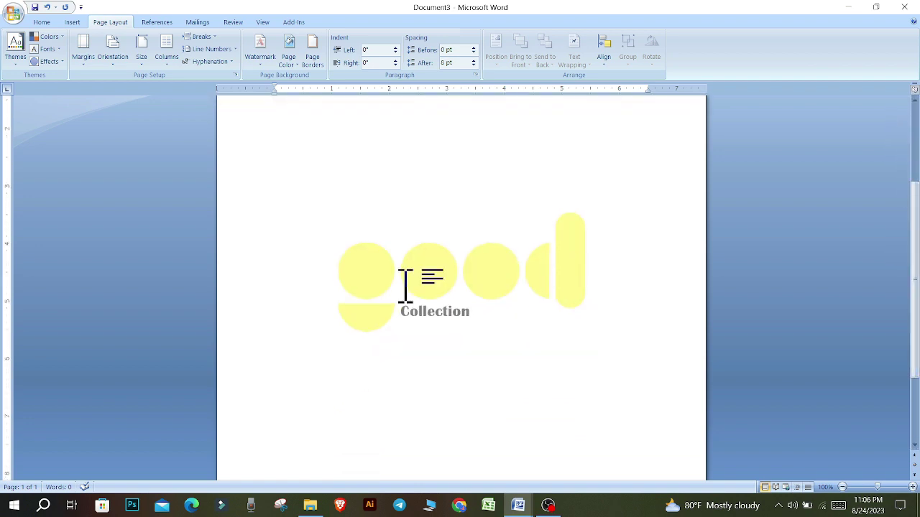
pyautogui.scroll(3, 511, 273)
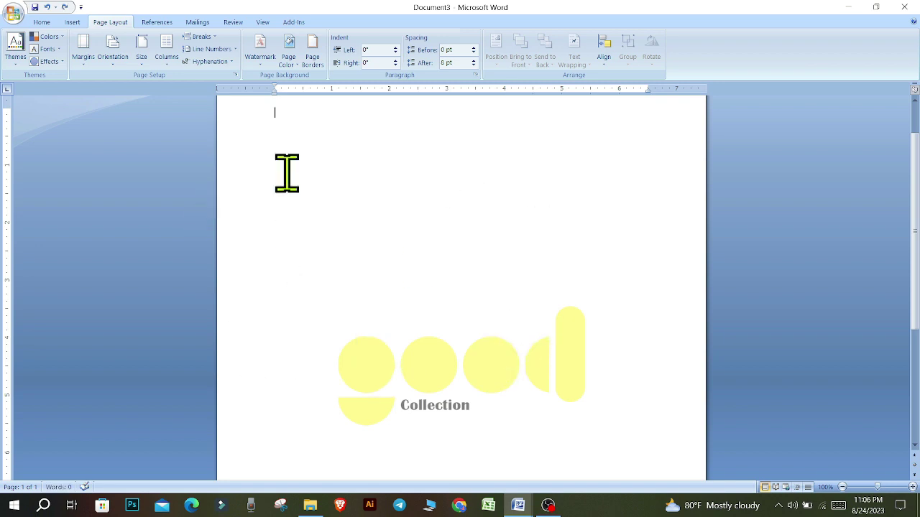
# Add a Blank header and select the 'good Collection' watermark picture
pyautogui.click(71, 22)
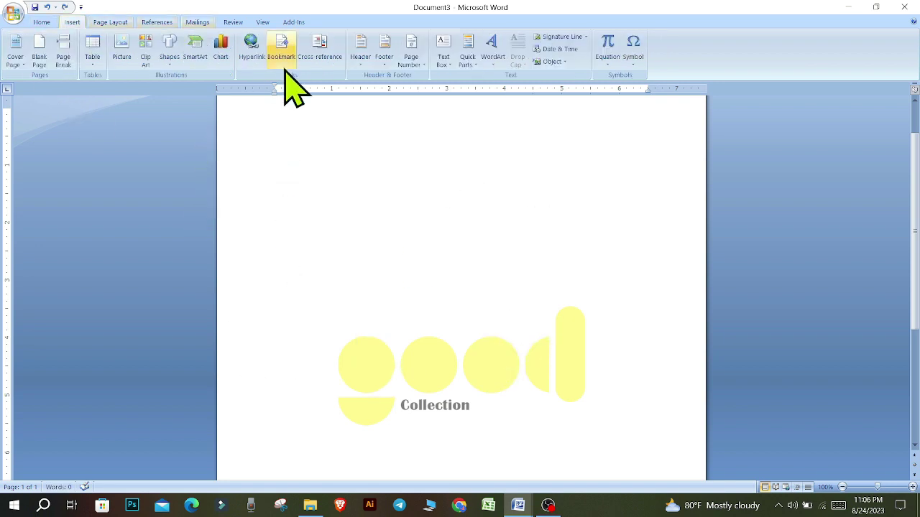
pyautogui.click(364, 63)
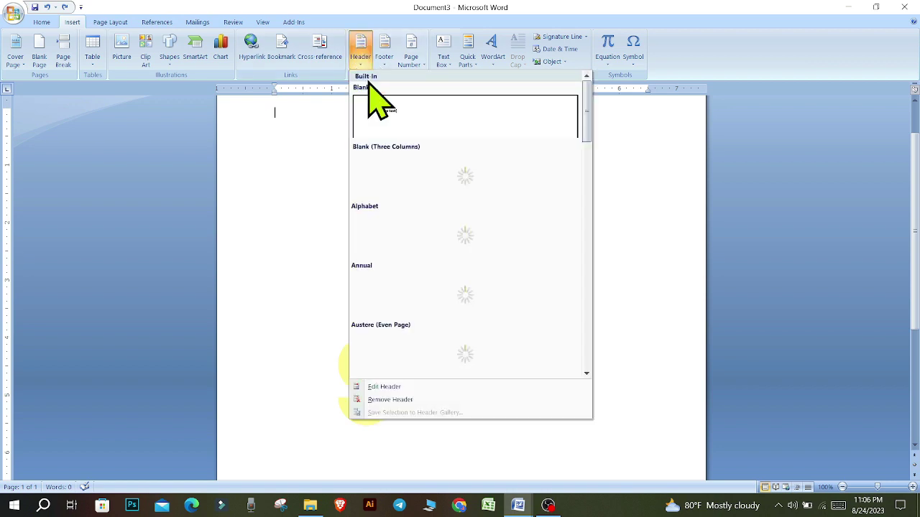
pyautogui.click(451, 136)
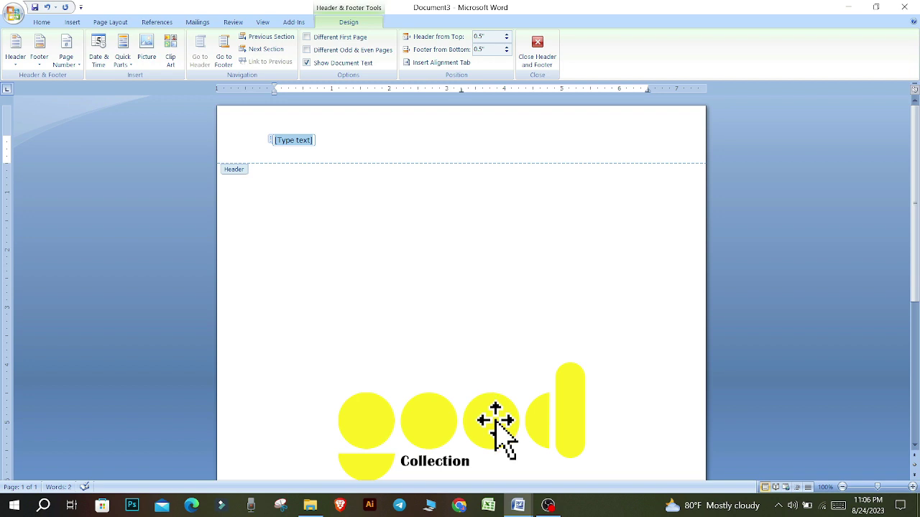
pyautogui.click(488, 366)
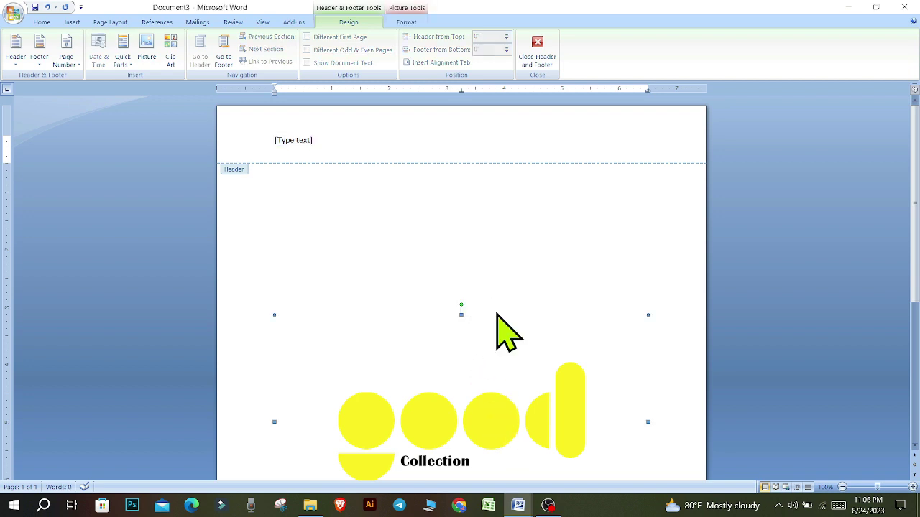
# Shrink the watermark and place it at the top-right below the header, then exit header editing
pyautogui.moveTo(502, 318); pyautogui.dragTo(465, 239)
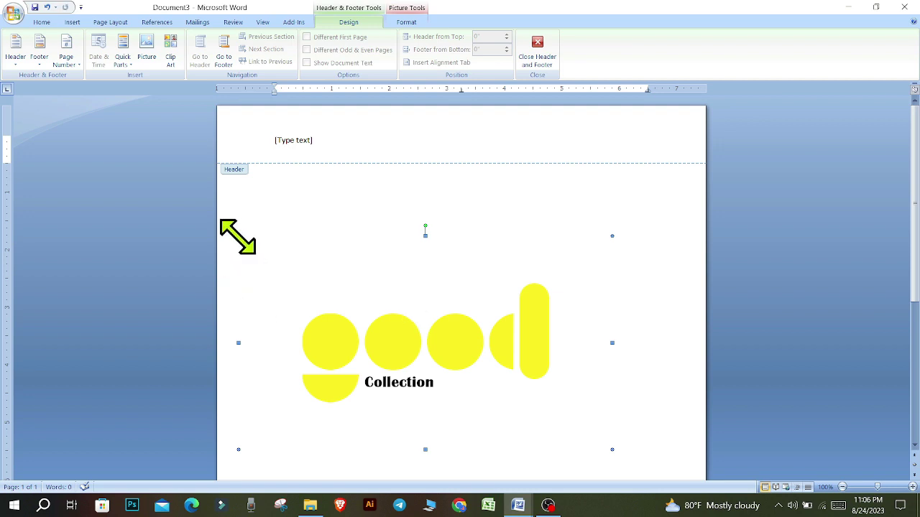
pyautogui.moveTo(240, 237); pyautogui.dragTo(437, 313)
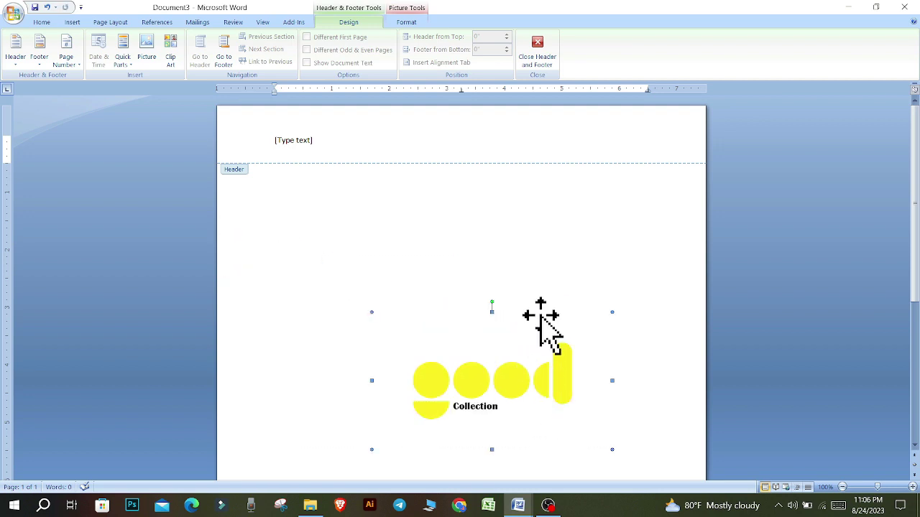
pyautogui.moveTo(535, 314)
pyautogui.mouseDown()
pyautogui.moveTo(598, 185)
pyautogui.moveTo(605, 191)
pyautogui.mouseUp()
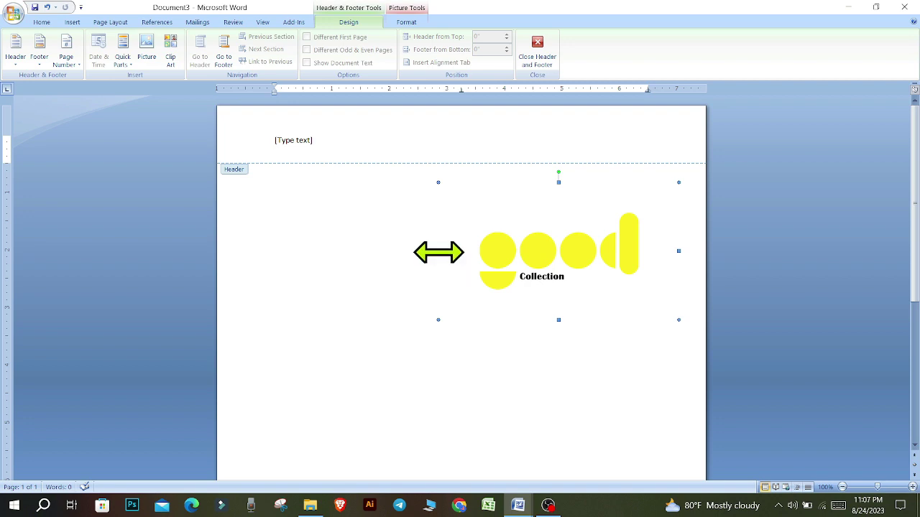
pyautogui.moveTo(442, 251); pyautogui.dragTo(485, 251)
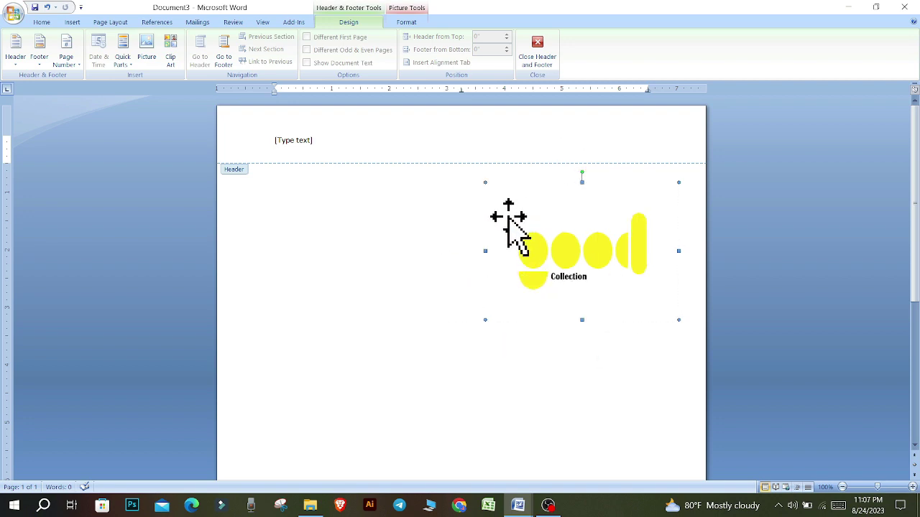
pyautogui.hotkey('ctrl', 'z')
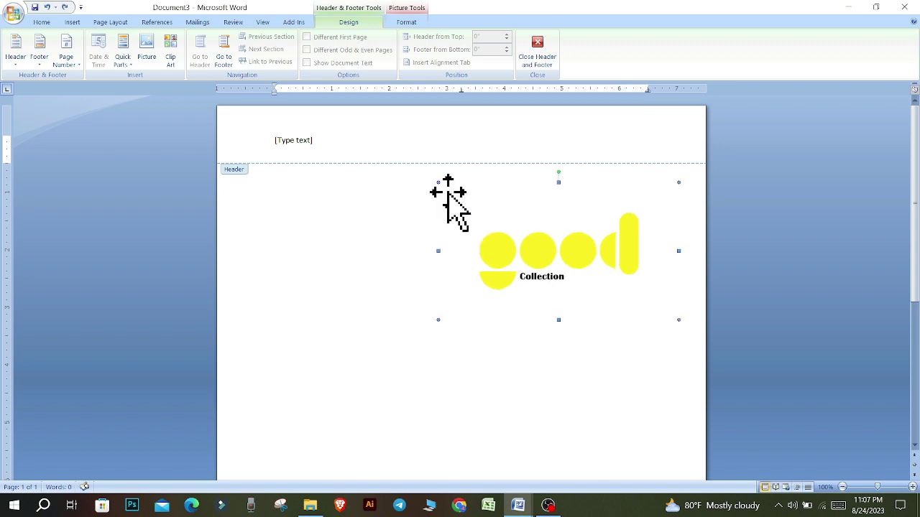
pyautogui.moveTo(439, 184); pyautogui.dragTo(563, 255)
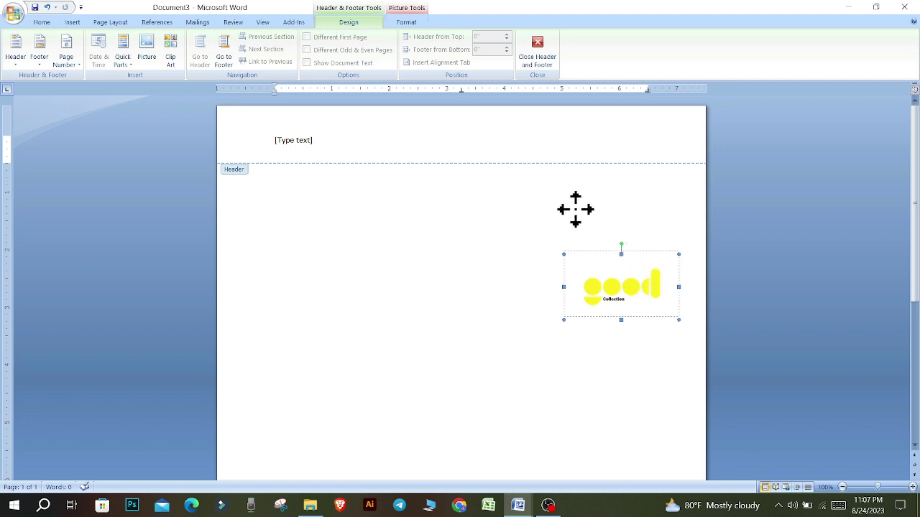
pyautogui.moveTo(575, 209); pyautogui.dragTo(568, 181)
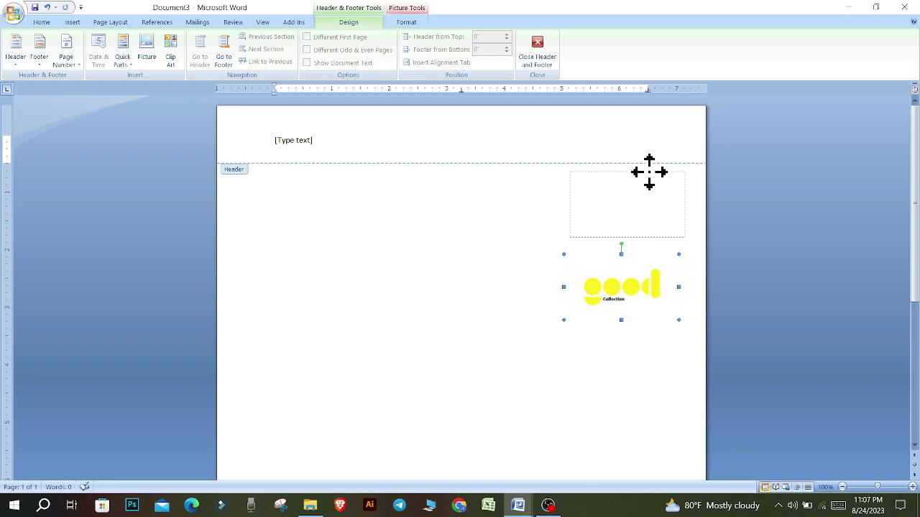
pyautogui.moveTo(649, 172); pyautogui.dragTo(649, 172)
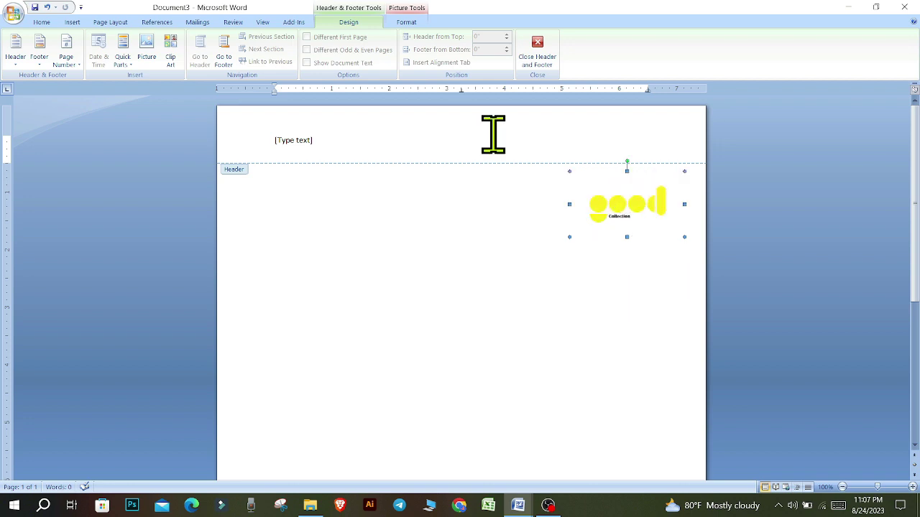
pyautogui.click(539, 54)
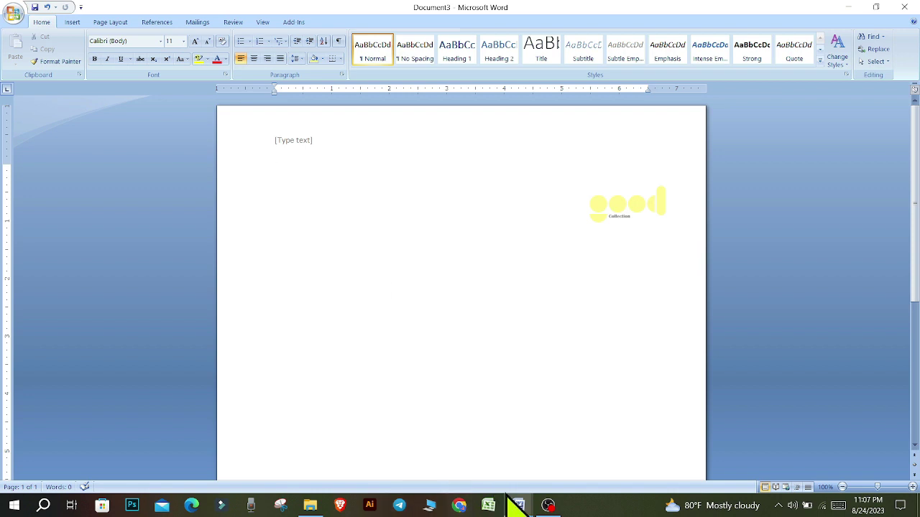
# Copy all of Creativity.docx's title and sentence, then return to Document3
pyautogui.click(483, 490)
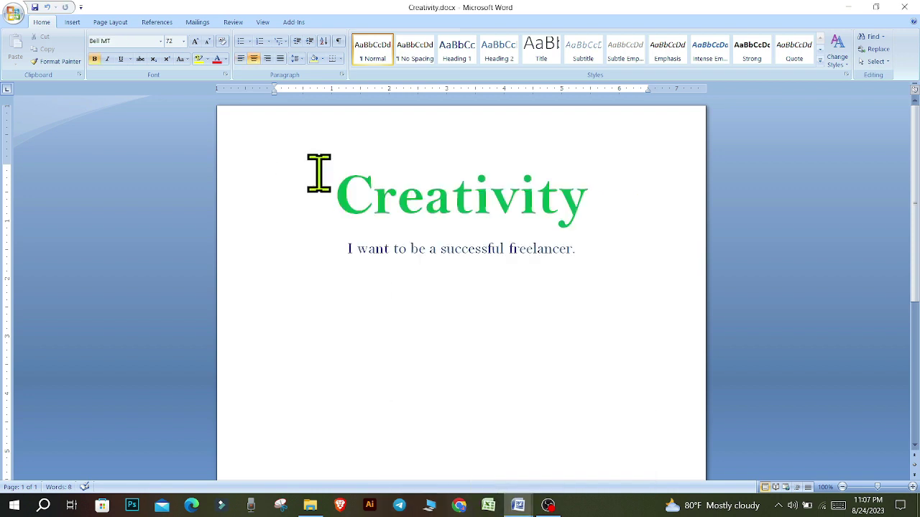
pyautogui.hotkey('ctrl', 'a')
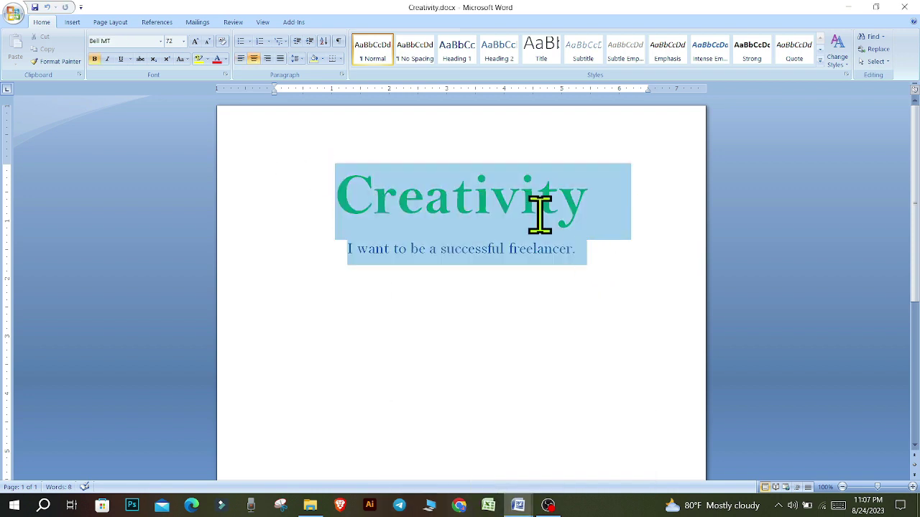
pyautogui.rightClick(540, 214)
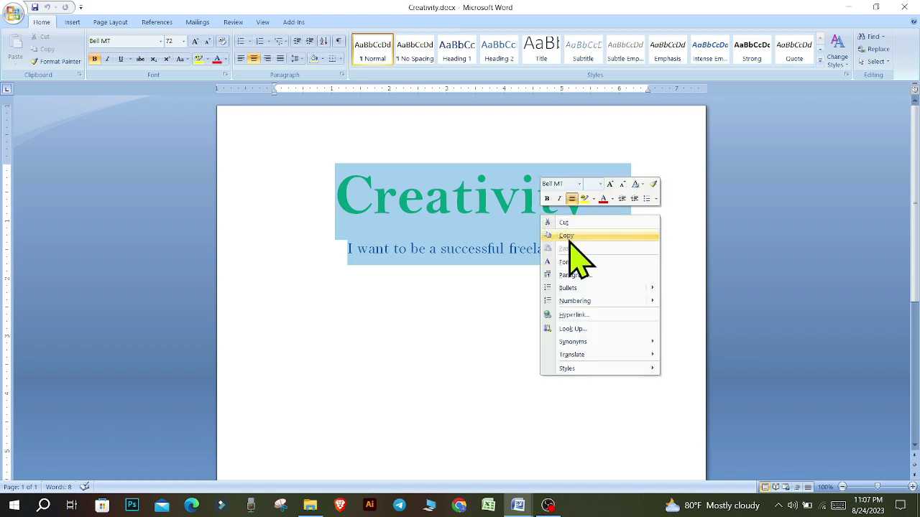
pyautogui.click(569, 236)
pyautogui.moveTo(518, 506)
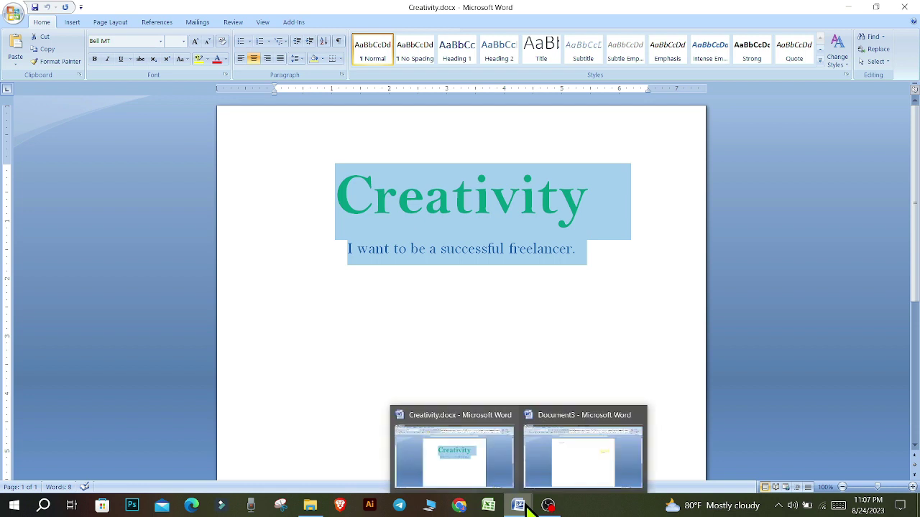
pyautogui.click(554, 475)
# Paste the copied text into Document3 and delete the Creativity heading
pyautogui.click(291, 170)
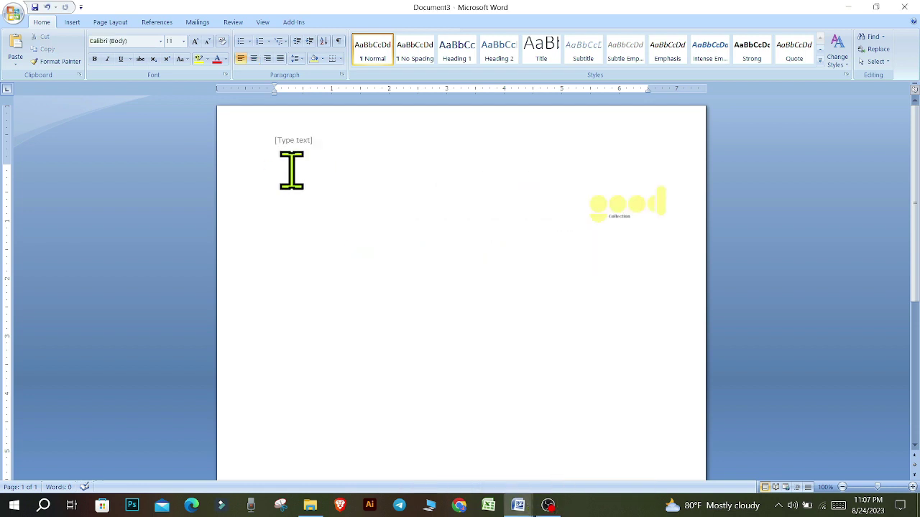
pyautogui.rightClick(291, 171)
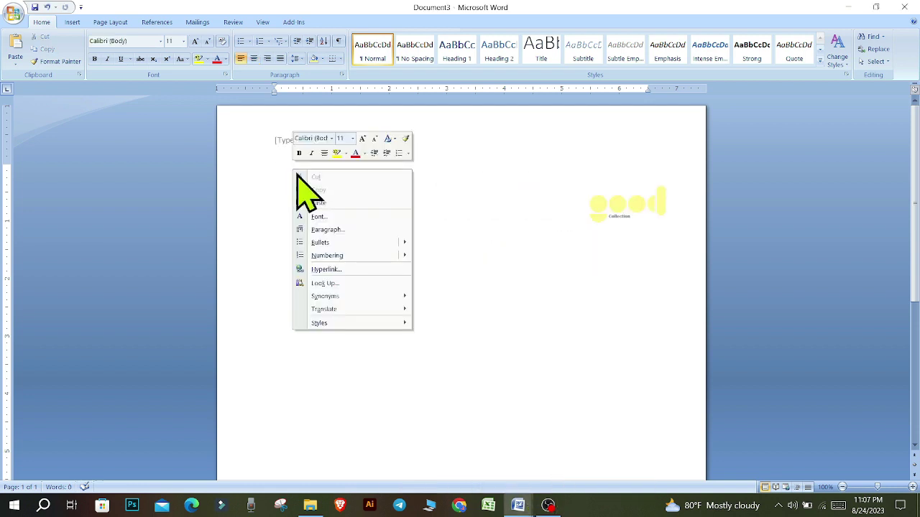
pyautogui.click(327, 213)
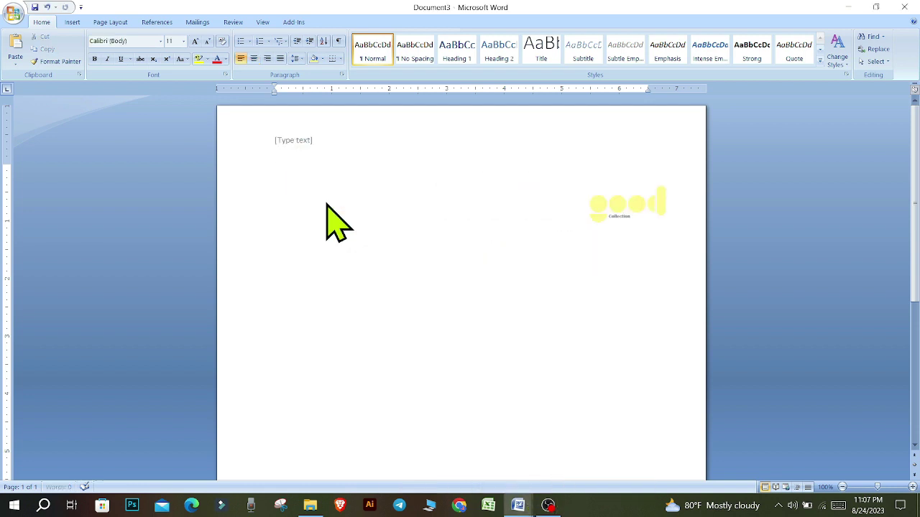
pyautogui.tripleClick(650, 187)
pyautogui.press('Delete')
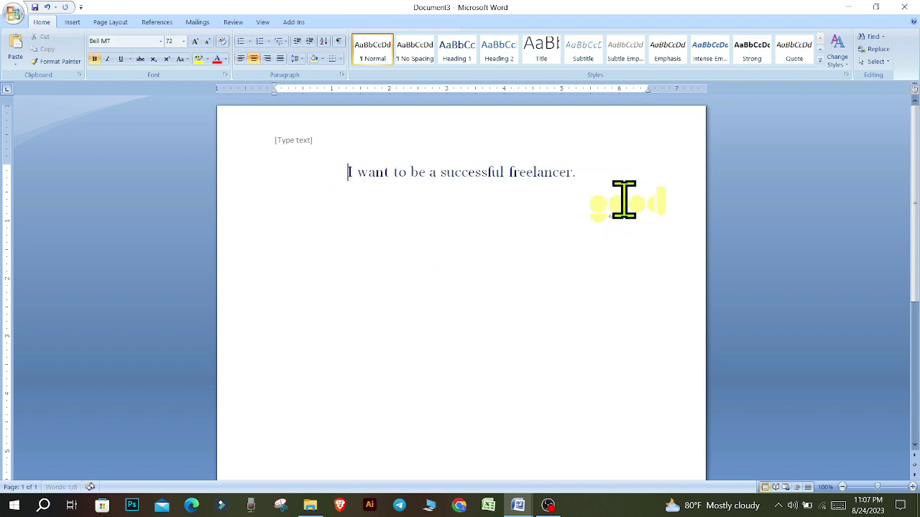
# Duplicate 'I want to be a successful freelancer.' into eight lines
pyautogui.moveTo(332, 173); pyautogui.dragTo(588, 153)
pyautogui.hotkey('ctrl', 'c')
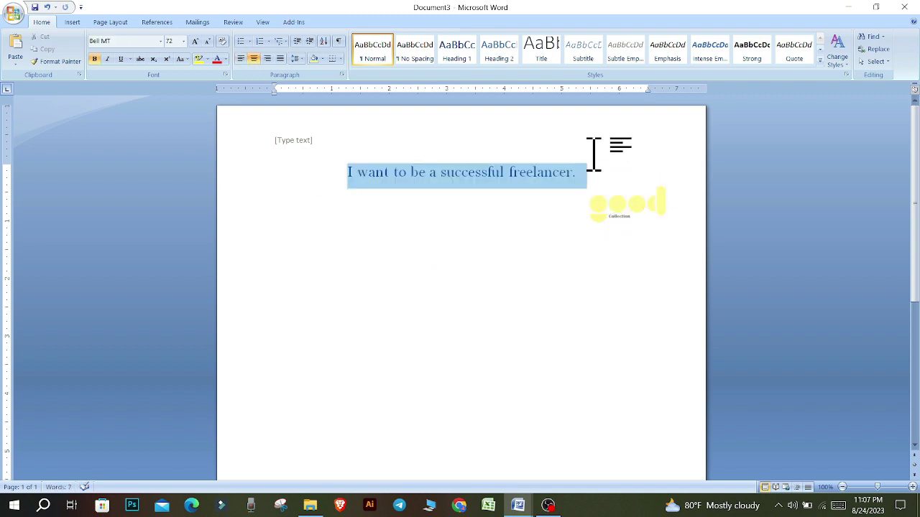
pyautogui.rightClick(557, 173)
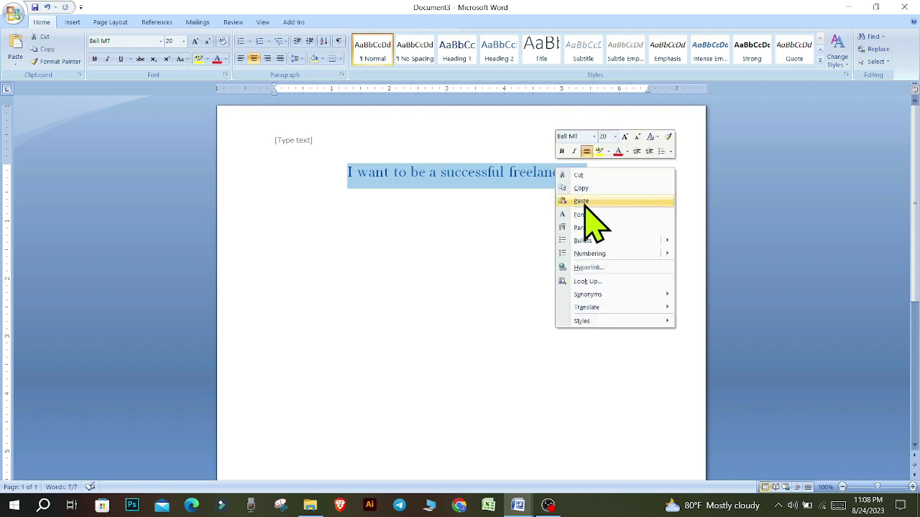
pyautogui.click(595, 189)
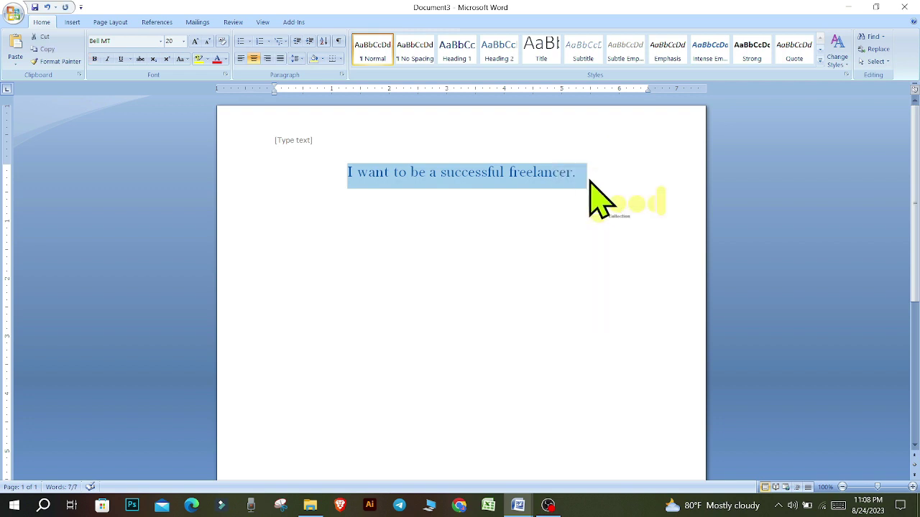
pyautogui.click(589, 182)
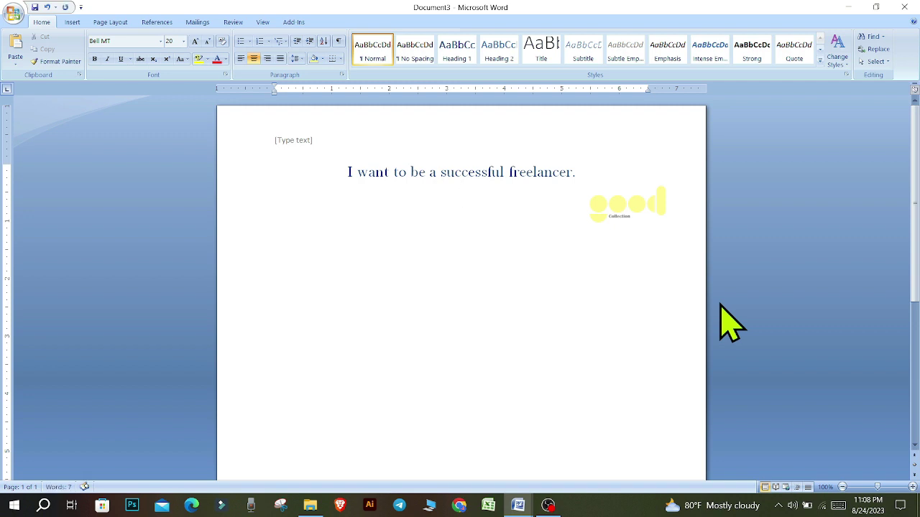
pyautogui.hotkey('ctrl', 'v')
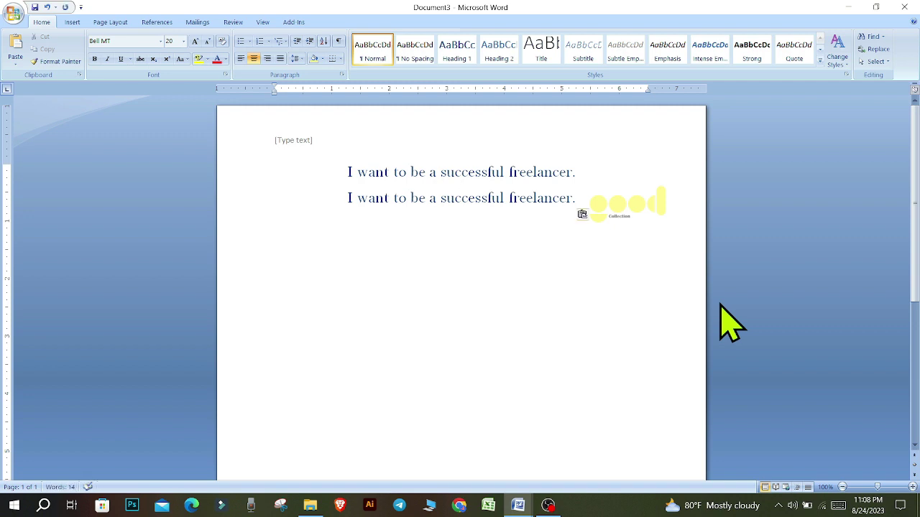
pyautogui.hotkey('ctrl', 'v')
pyautogui.hotkey('ctrl', 'v')
pyautogui.hotkey('ctrl', 'v')
pyautogui.hotkey('ctrl', 'v')
pyautogui.hotkey('ctrl', 'v')
pyautogui.hotkey('ctrl', 'v')
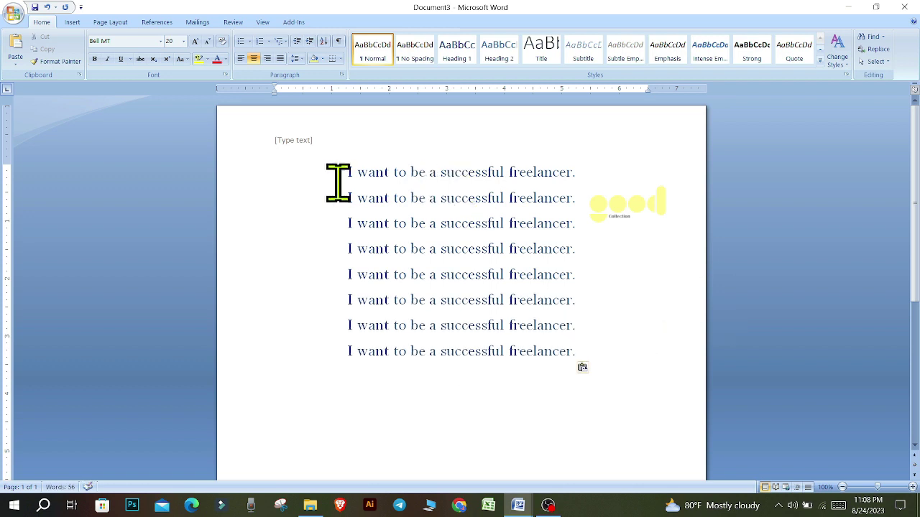
# Right-align all eight lines of text
pyautogui.moveTo(338, 181); pyautogui.dragTo(509, 405)
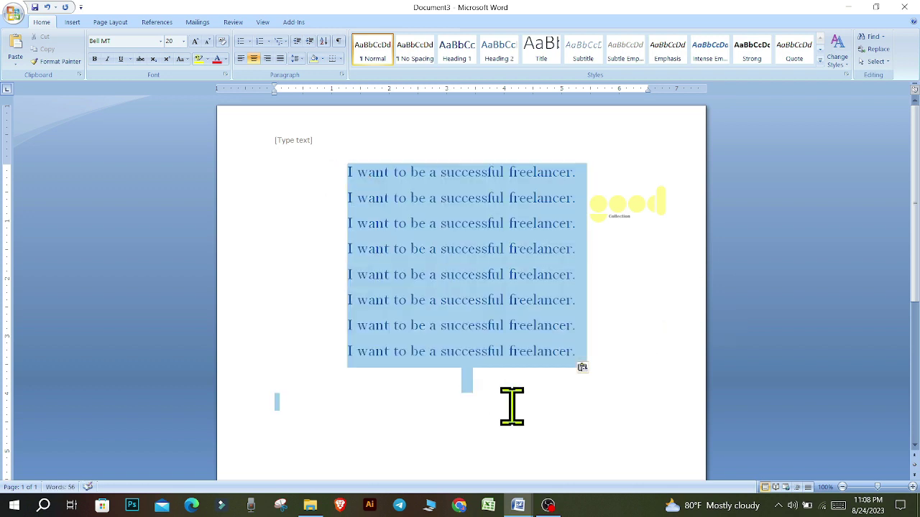
pyautogui.click(267, 58)
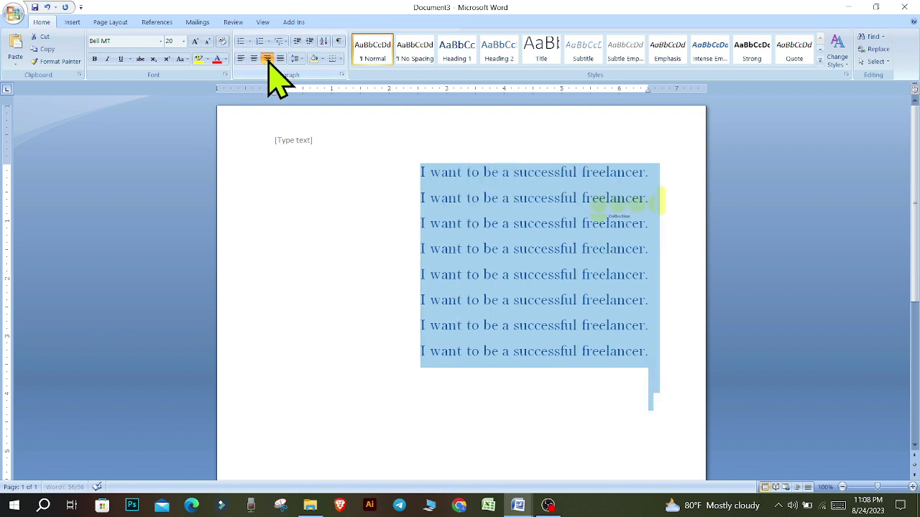
pyautogui.click(350, 208)
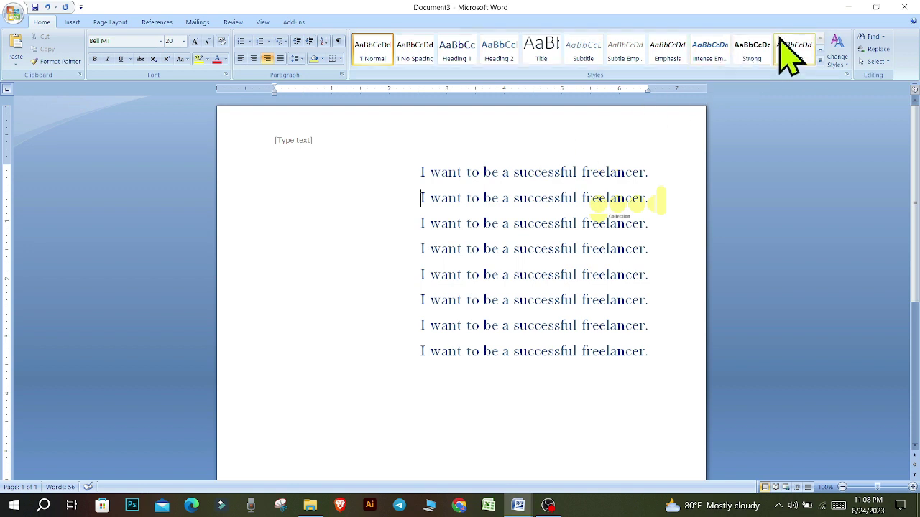
# Set the picture watermark scale to 100% and turn Washout back on
pyautogui.click(99, 23)
pyautogui.click(259, 57)
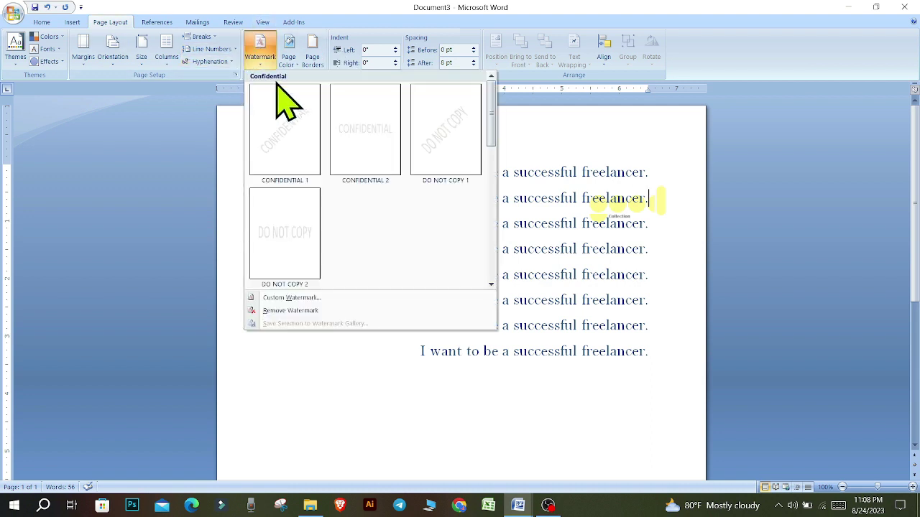
pyautogui.click(321, 299)
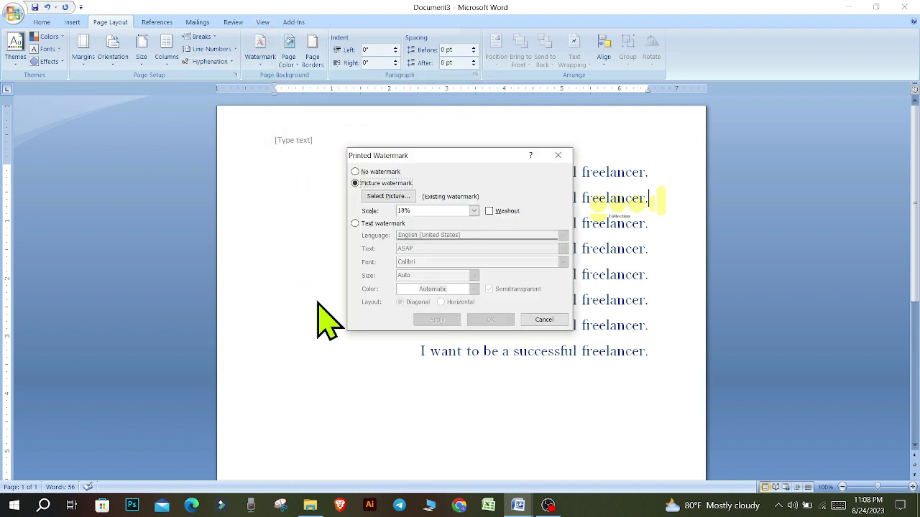
pyautogui.click(474, 211)
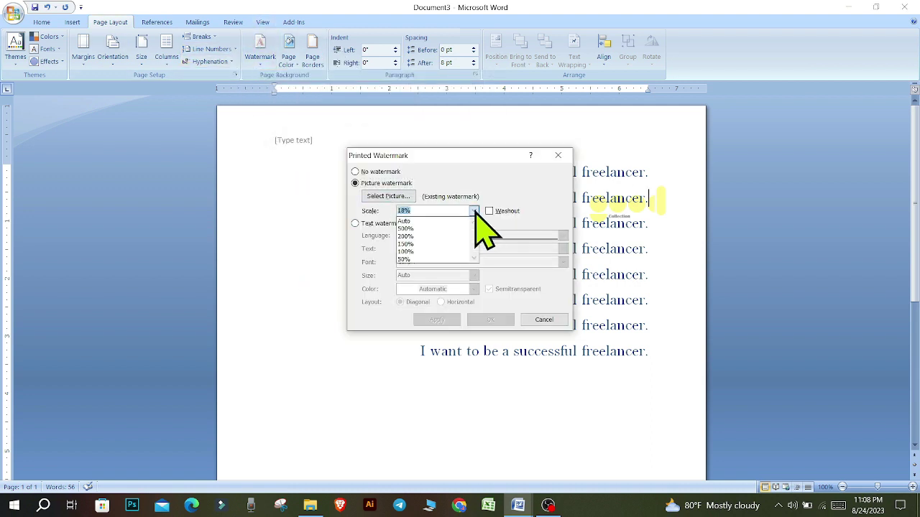
pyautogui.click(412, 260)
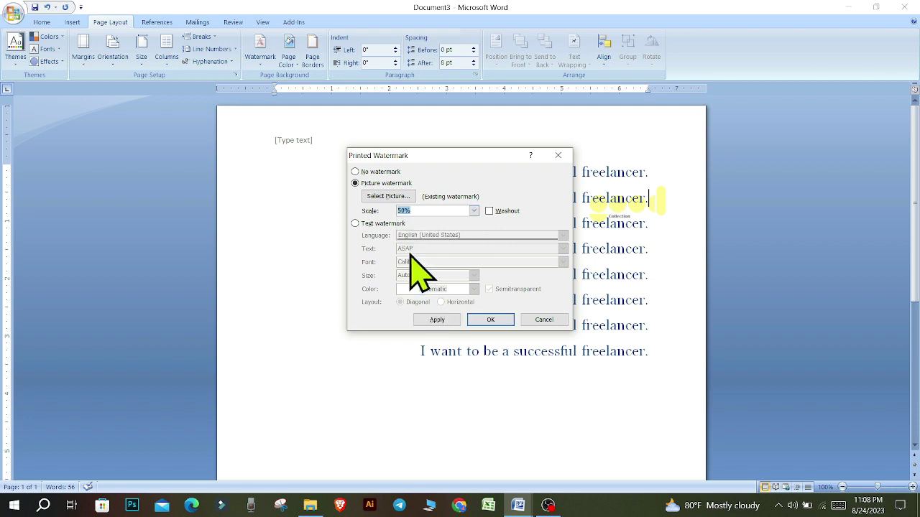
pyautogui.click(474, 212)
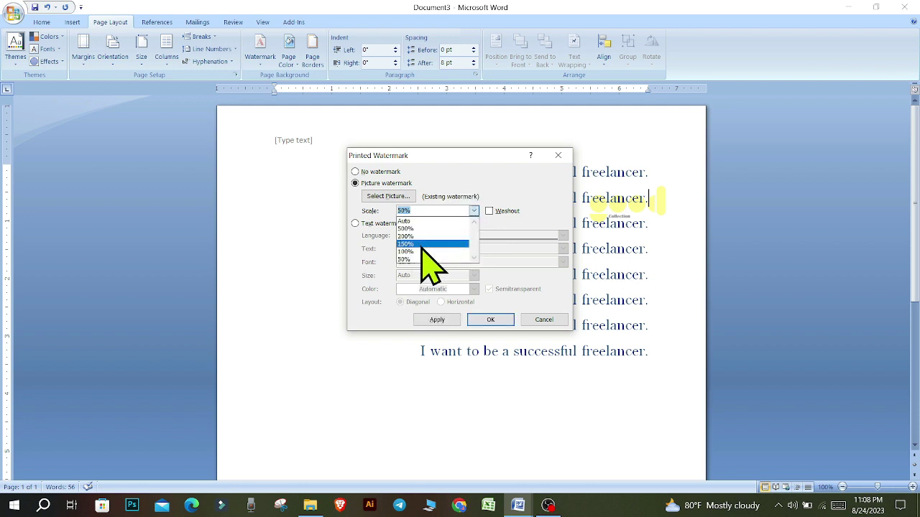
pyautogui.click(413, 251)
pyautogui.click(489, 210)
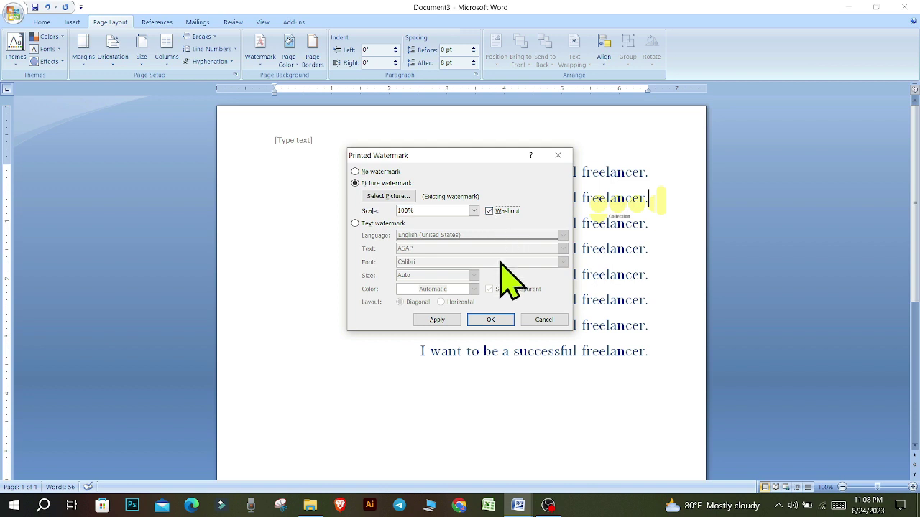
pyautogui.click(492, 320)
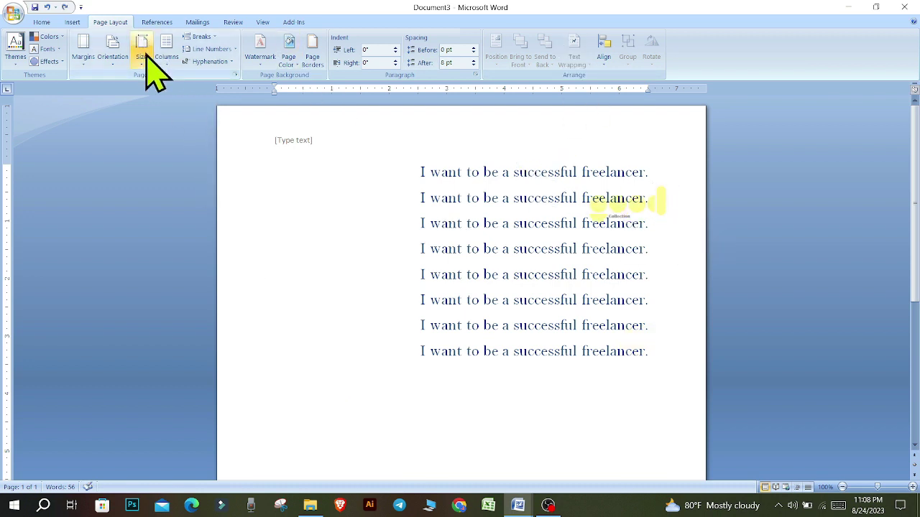
# Edit the header and drag the watermark picture below the eight text lines
pyautogui.click(72, 22)
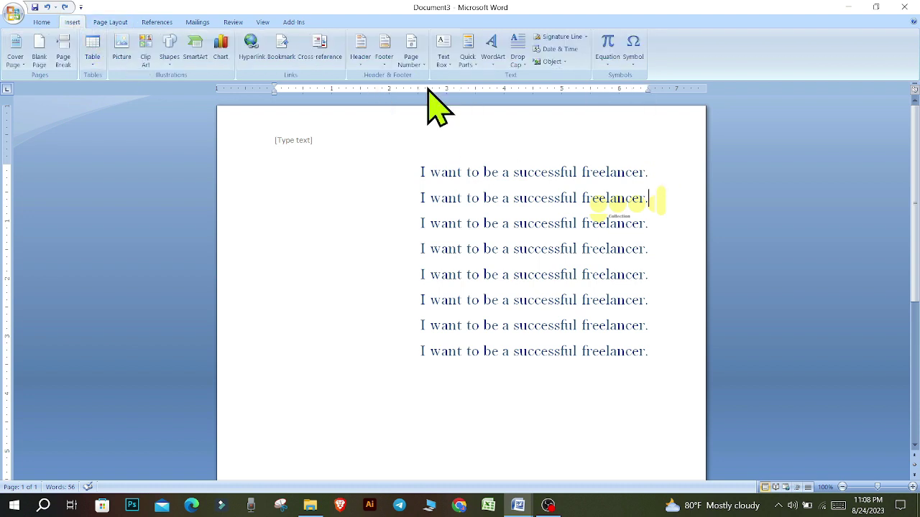
pyautogui.click(358, 65)
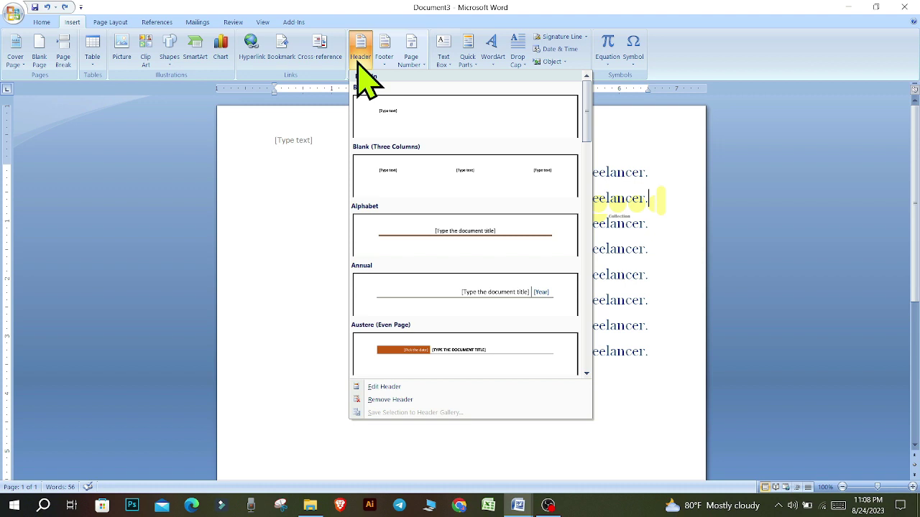
pyautogui.click(368, 115)
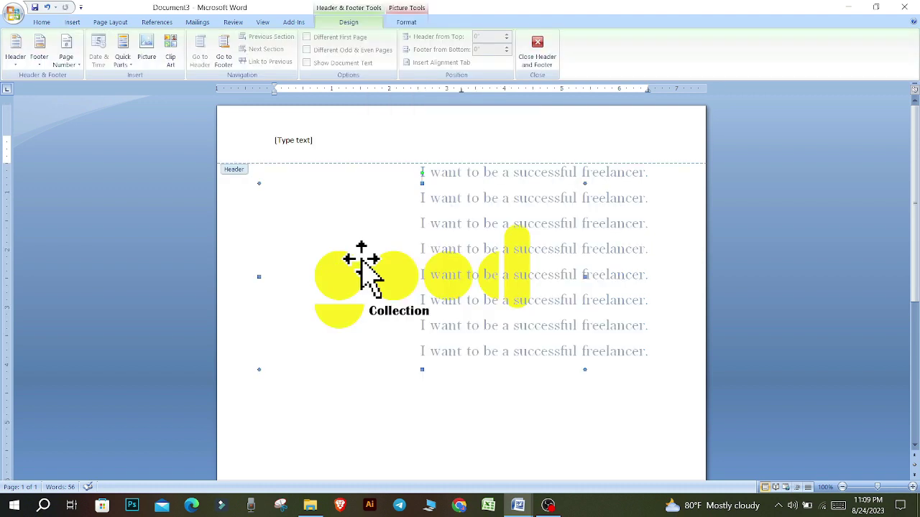
pyautogui.moveTo(361, 259); pyautogui.dragTo(421, 387)
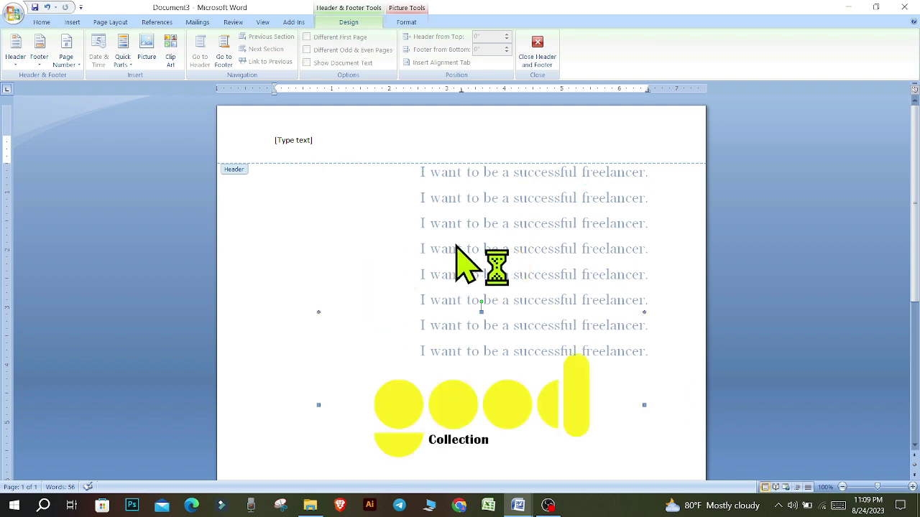
pyautogui.click(536, 45)
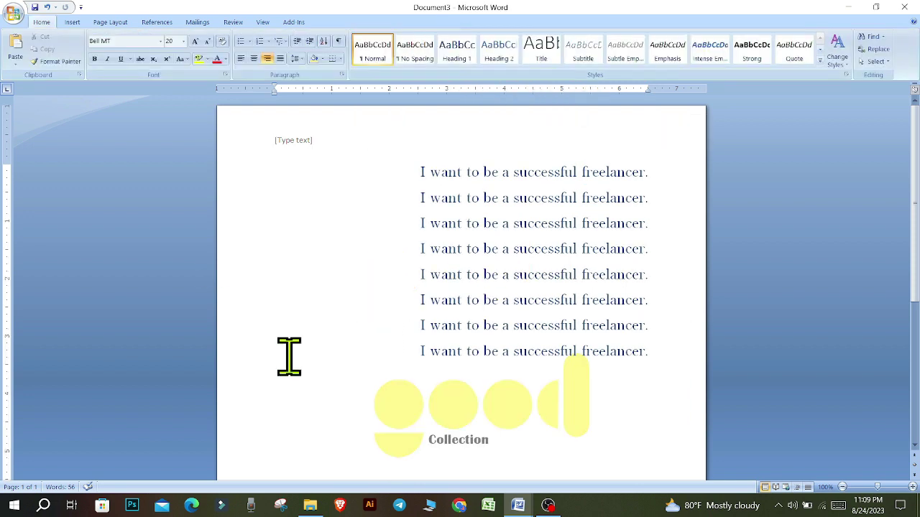
# Paste eight more freelancer sentences after the second line, making sixteen lines
pyautogui.click(805, 199)
pyautogui.moveTo(914, 154); pyautogui.dragTo(913, 219)
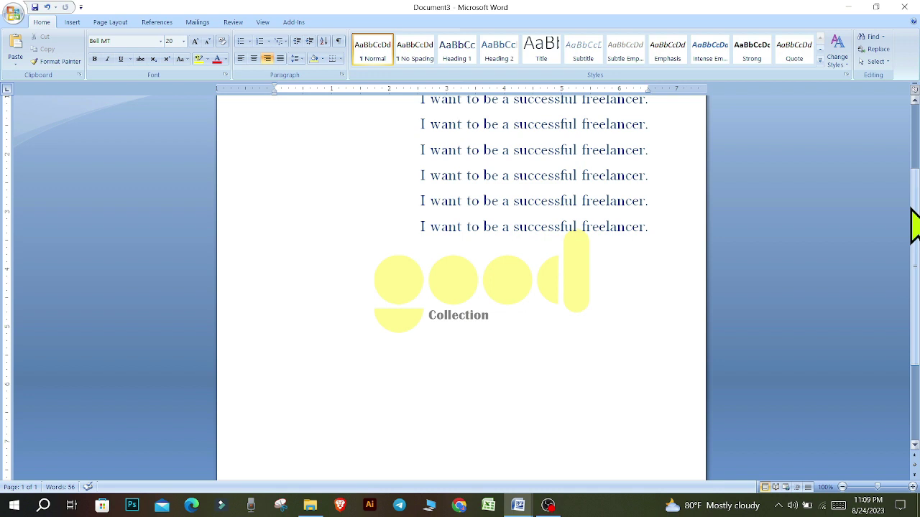
pyautogui.hotkey('ctrl', 'v')
pyautogui.hotkey('ctrl', 'v')
pyautogui.hotkey('ctrl', 'v')
pyautogui.hotkey('ctrl', 'v')
pyautogui.hotkey('ctrl', 'v')
pyautogui.hotkey('ctrl', 'v')
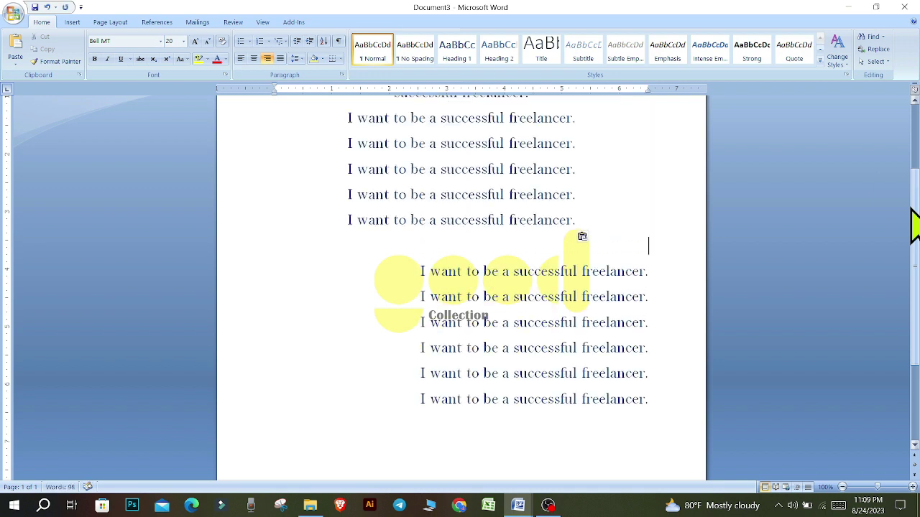
pyautogui.hotkey('ctrl', 'v')
pyautogui.hotkey('ctrl', 'v')
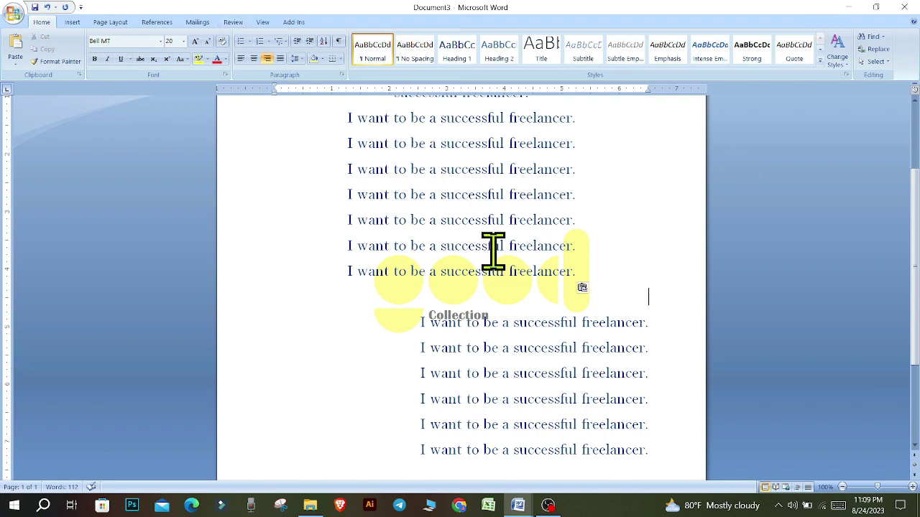
pyautogui.scroll(3, 903, 134)
pyautogui.scroll(-5, 903, 133)
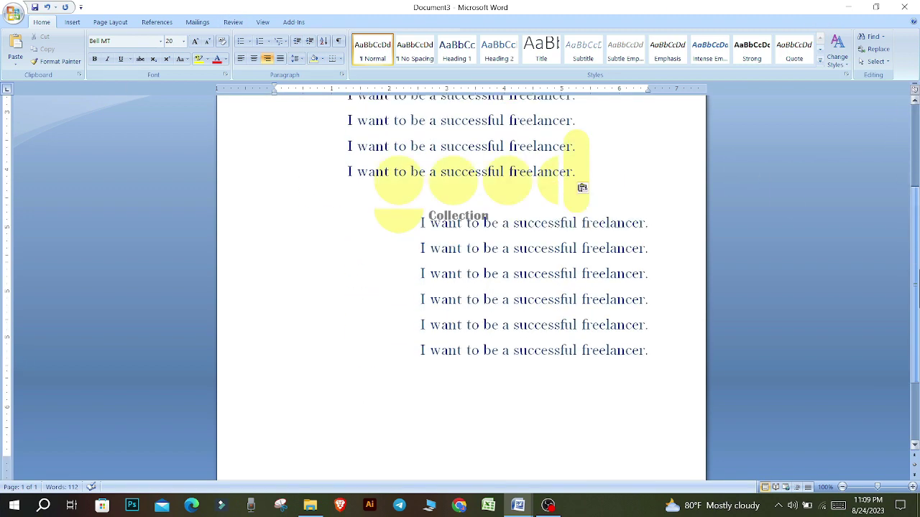